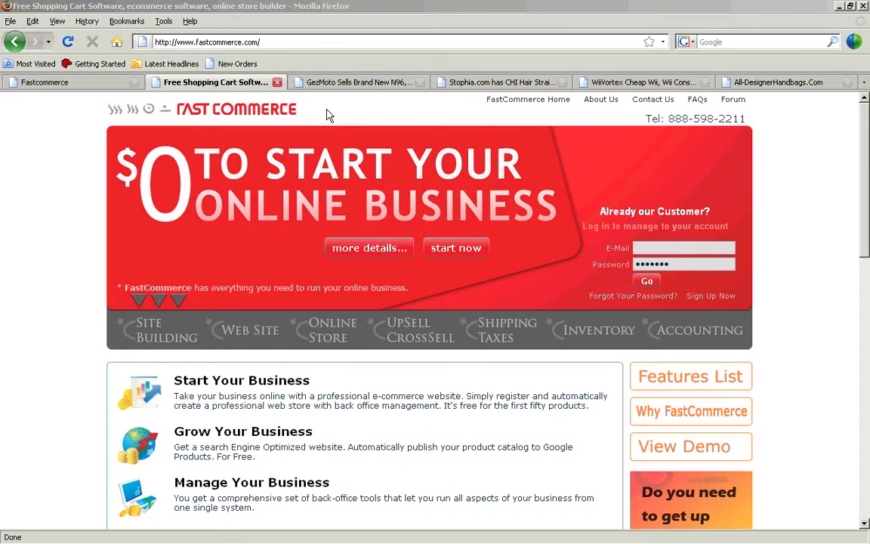
- Browse the GezMoto phone store page, then switch to the Stophia.com hair-care storefront
left_click(325, 83)
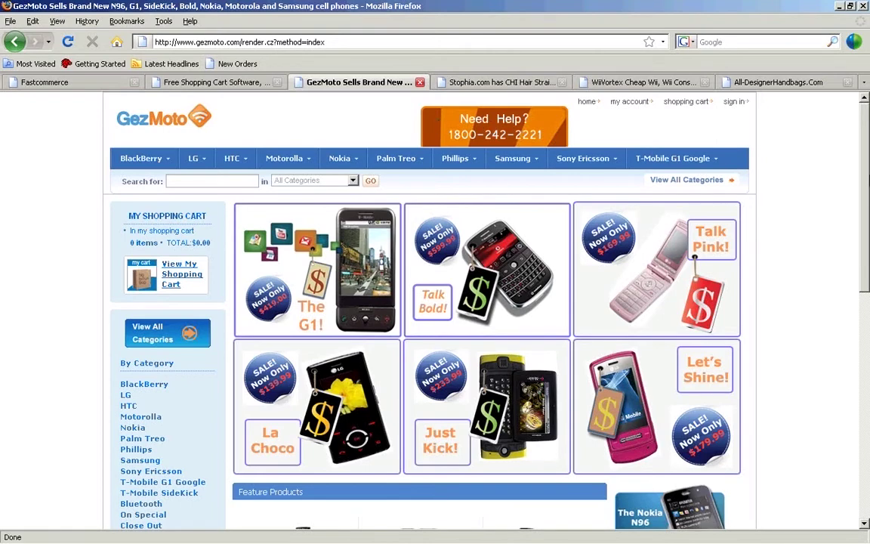
scroll(860, 167, "down", 3)
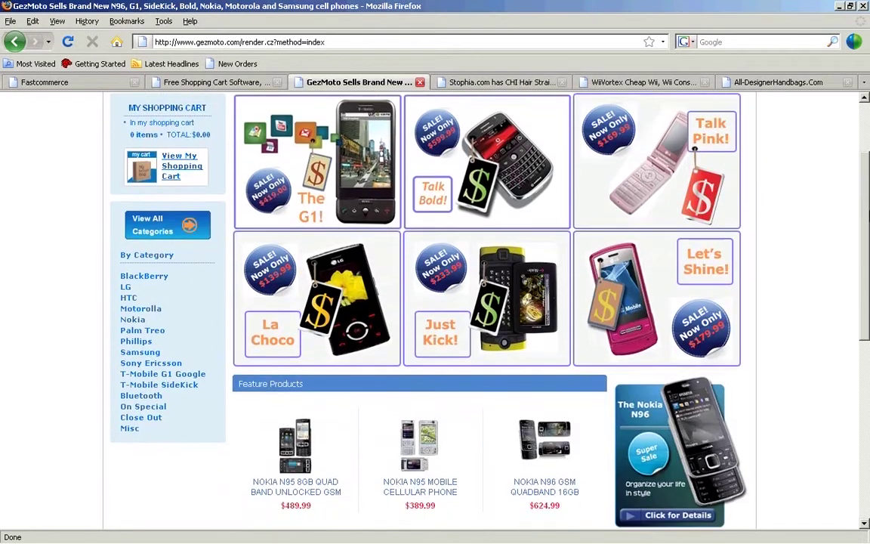
scroll(856, 155, "up", 3)
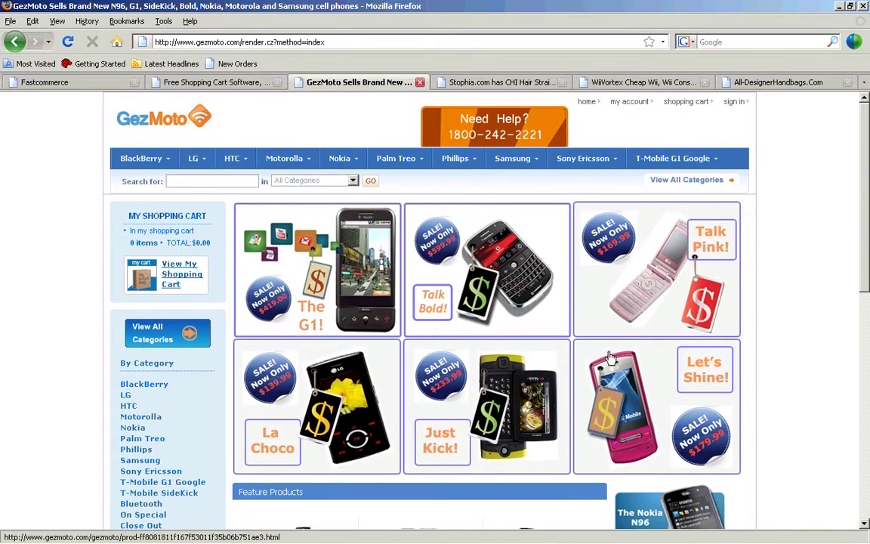
left_click(482, 84)
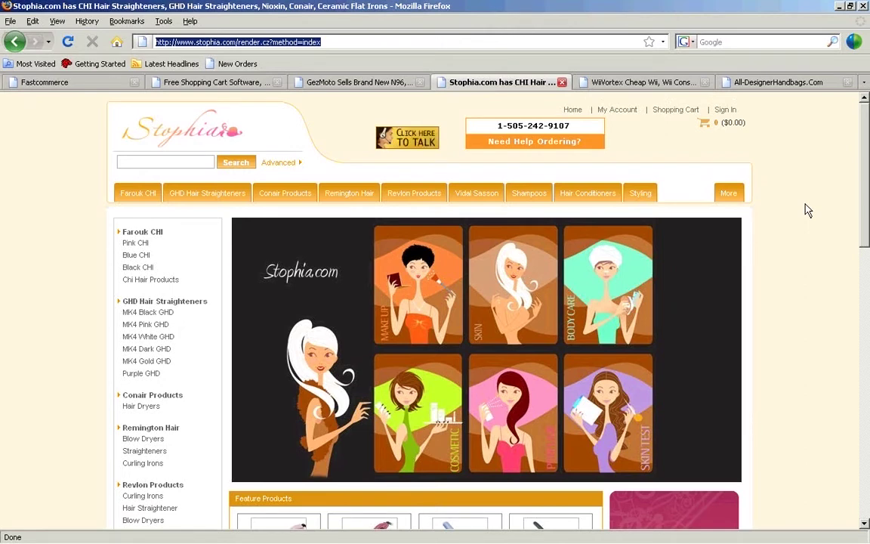
- Open the WiiVortex.com store and scroll through its Wii and DS Feature Products, ending at the top
left_click(639, 82)
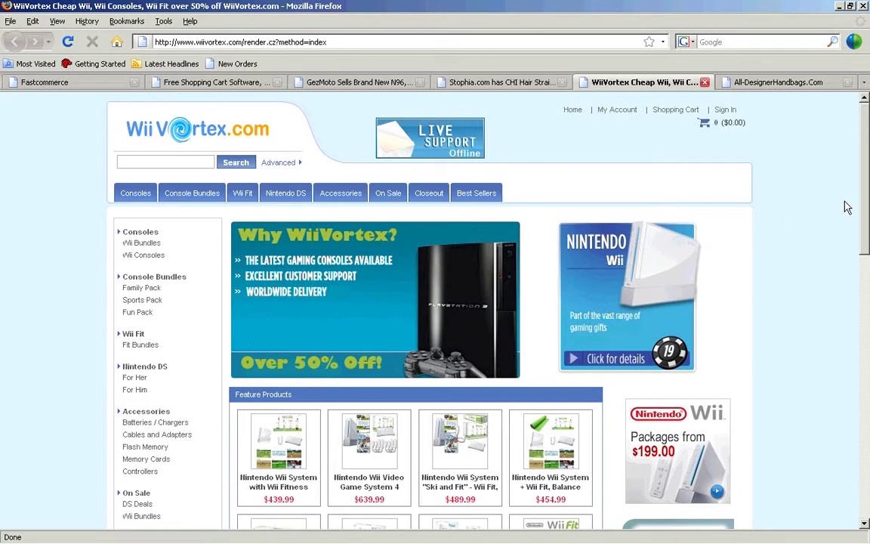
scroll(848, 306, "down", 5)
scroll(848, 306, "down", 4)
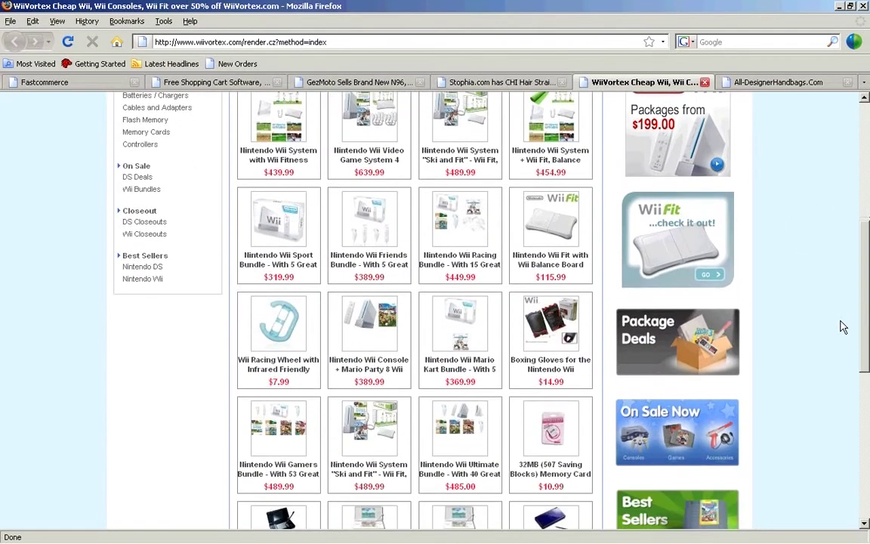
scroll(845, 355, "up", 4)
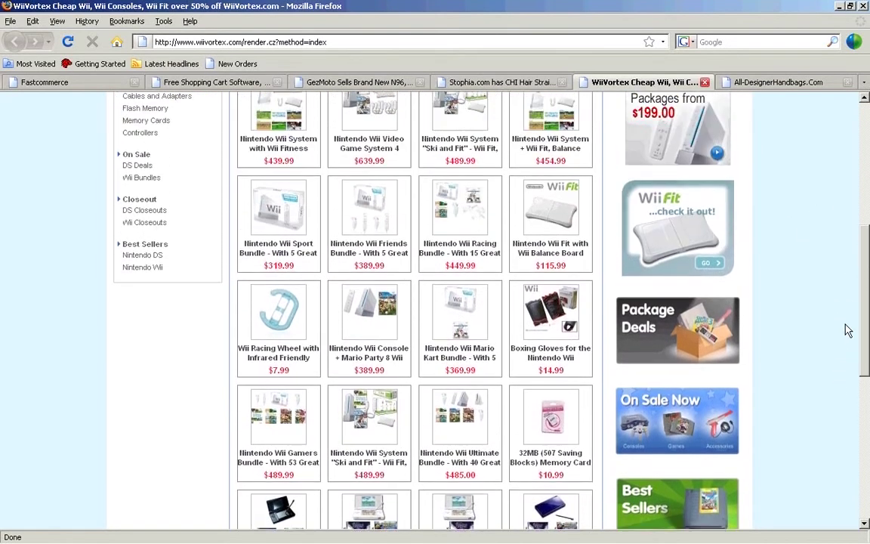
scroll(846, 302, "down", 2)
scroll(841, 355, "down", 3)
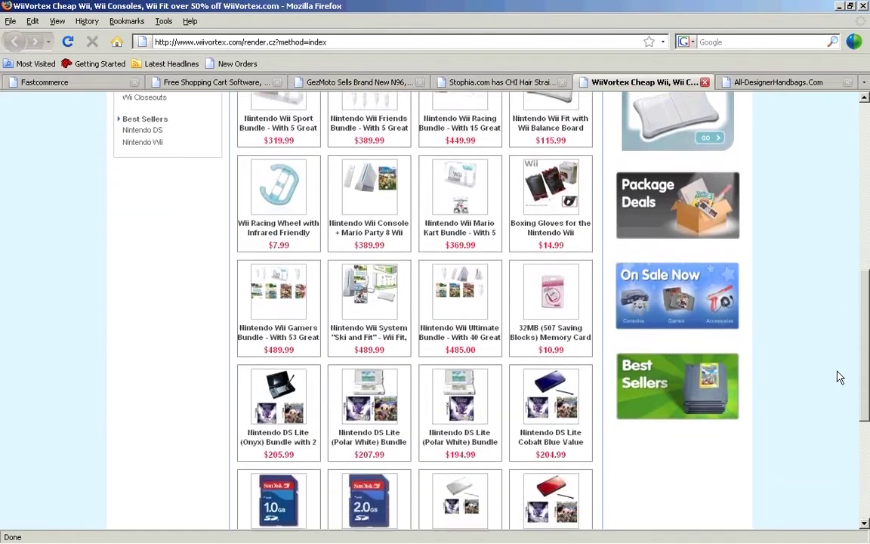
scroll(840, 384, "up", 9)
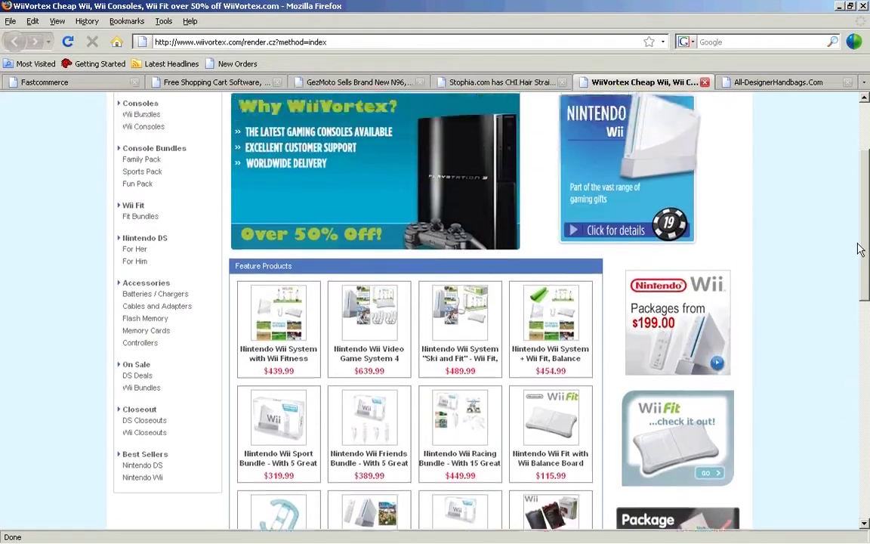
scroll(859, 205, "down", 4)
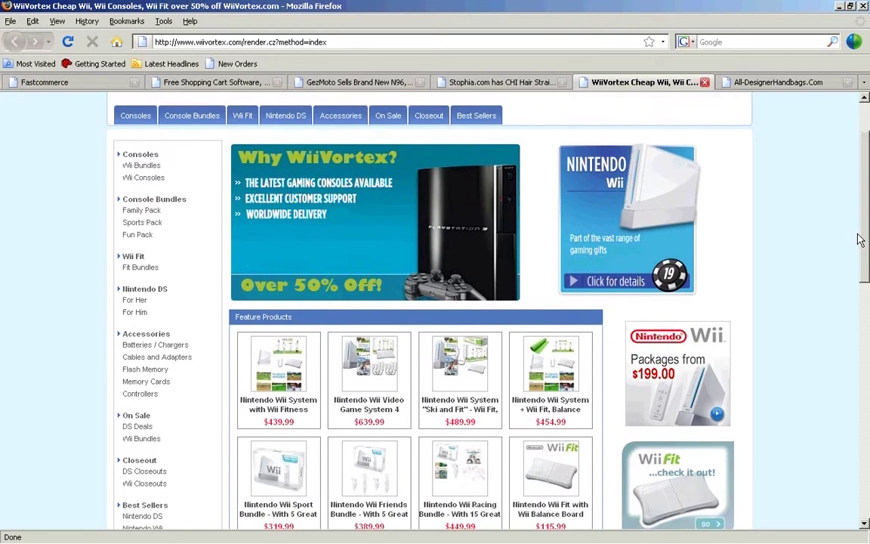
scroll(859, 299, "up", 5)
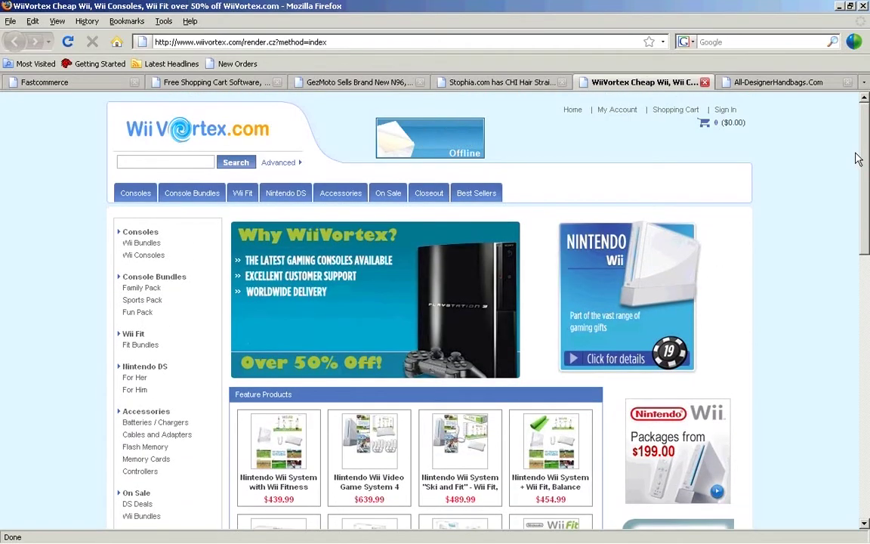
- Open the All-DesignerHandbags.Com store showing its Valentine's Day sale banner and designer products
left_click(754, 84)
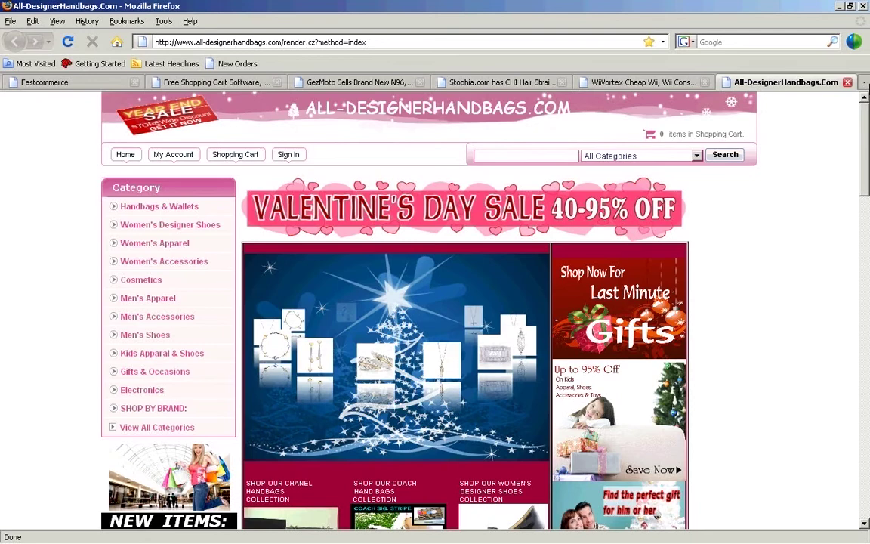
mouse_move(866, 122)
left_mouse_down()
mouse_move(866, 325)
mouse_move(866, 115)
left_mouse_up()
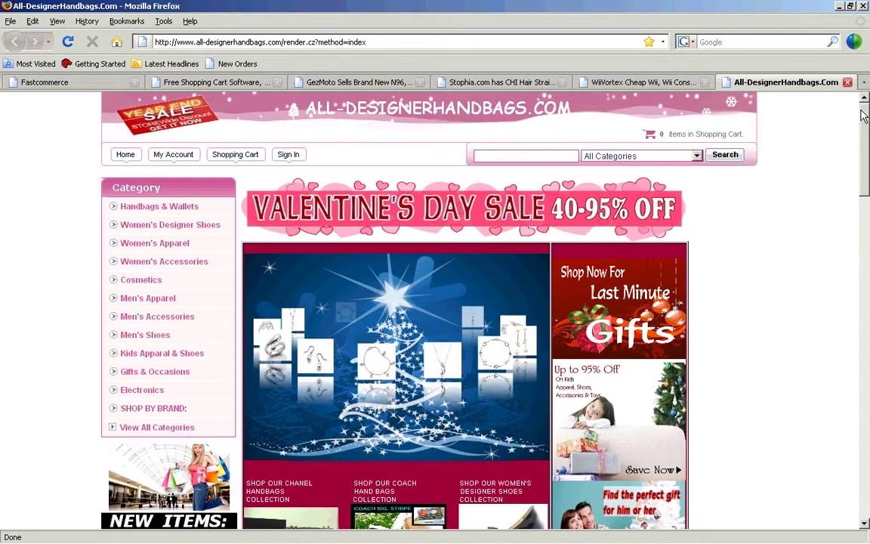
- Highlight the Meta Keywords text in Storefront > Store Information, then return to the GezMoto store
left_click(87, 83)
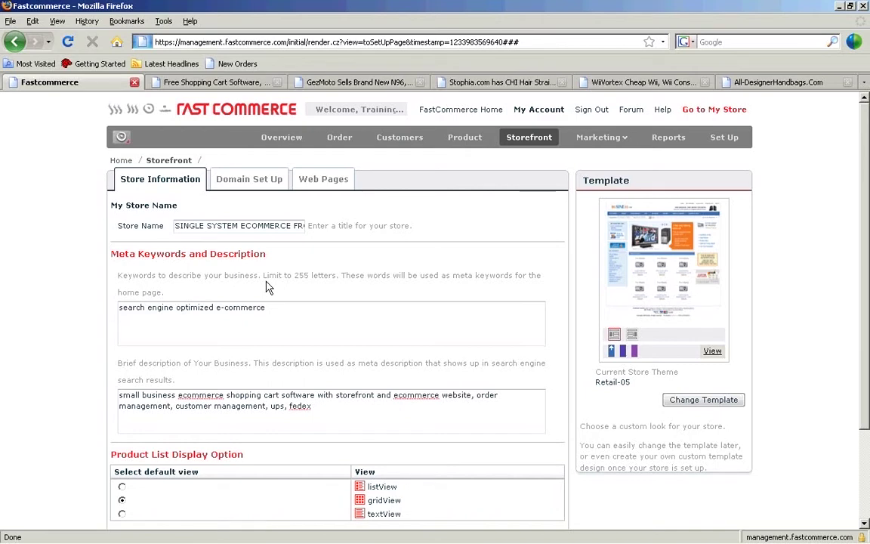
left_click_drag(266, 308, 91, 311)
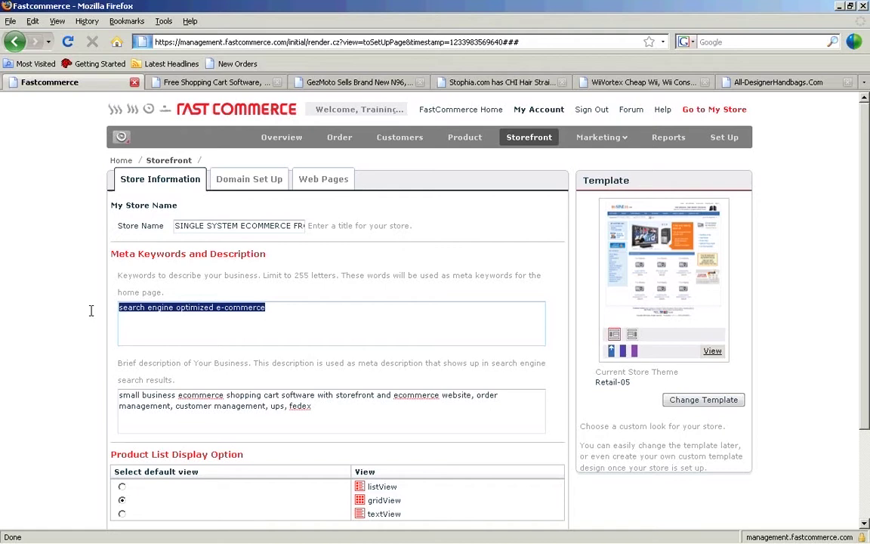
left_click(332, 82)
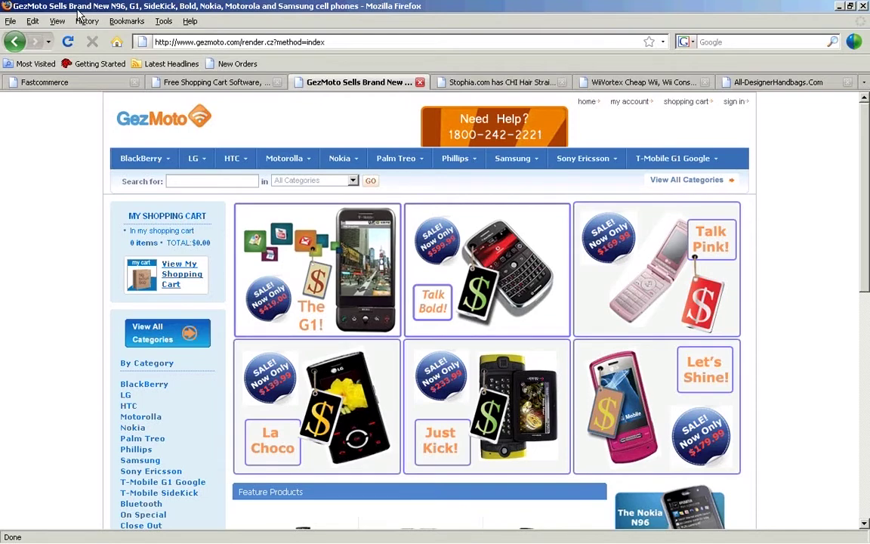
- Point out the 255-letter meta keyword limit, then go to the Product List with The Great Railway Bazaar DVD
left_click(47, 82)
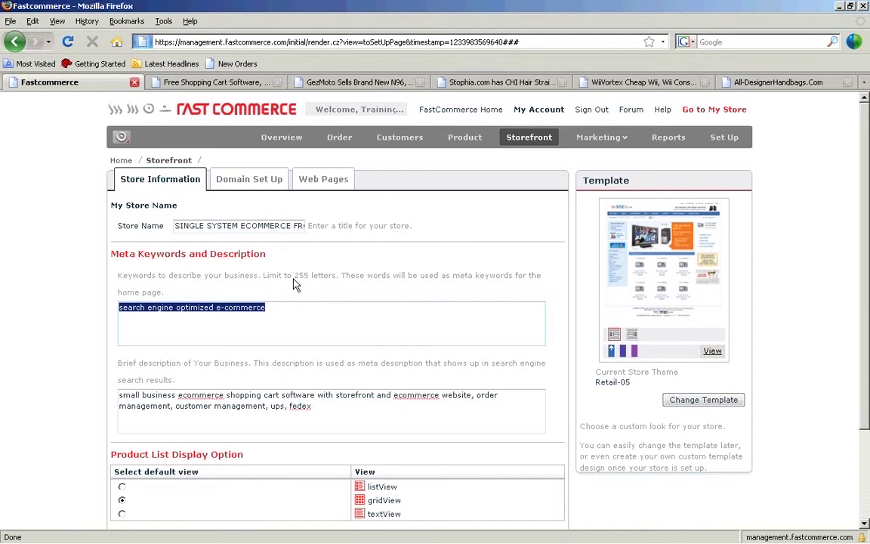
left_click_drag(292, 275, 321, 275)
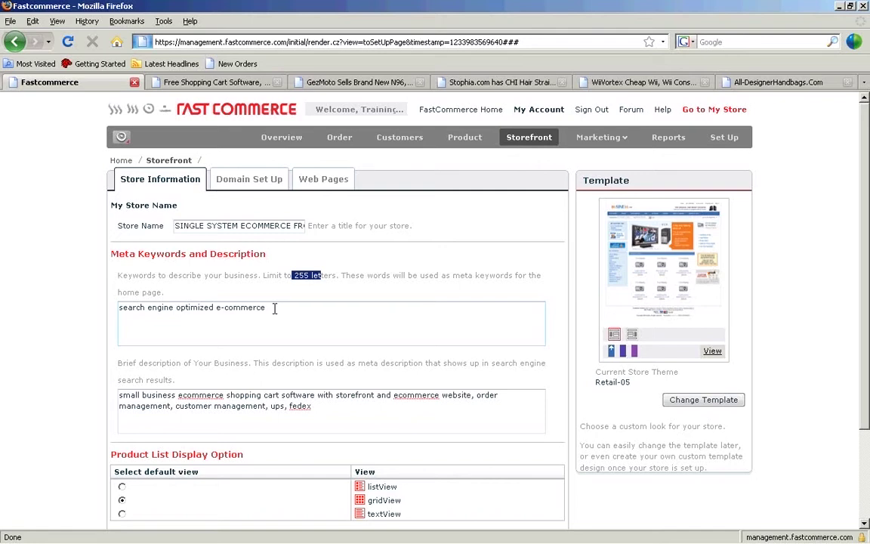
left_click(469, 138)
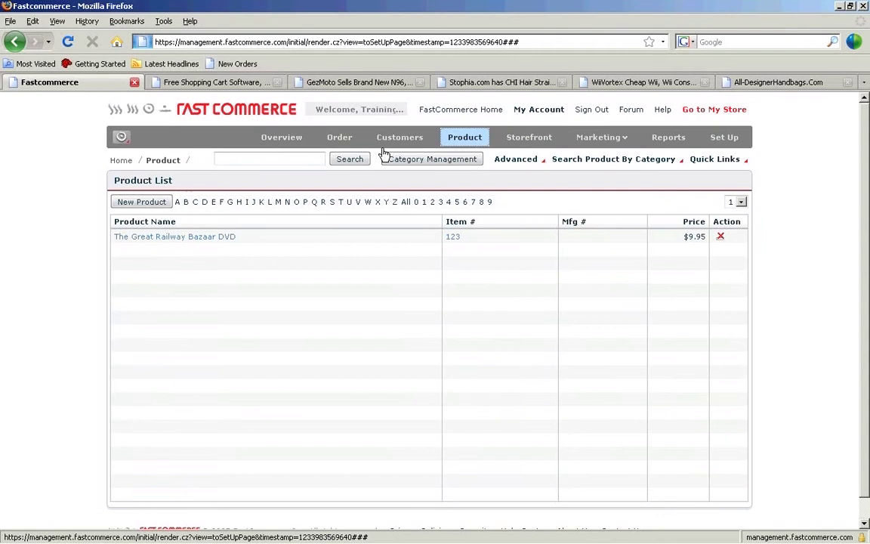
- Open The Great Railway Bazaar DVD's Update Product page and highlight its product name
left_click(188, 240)
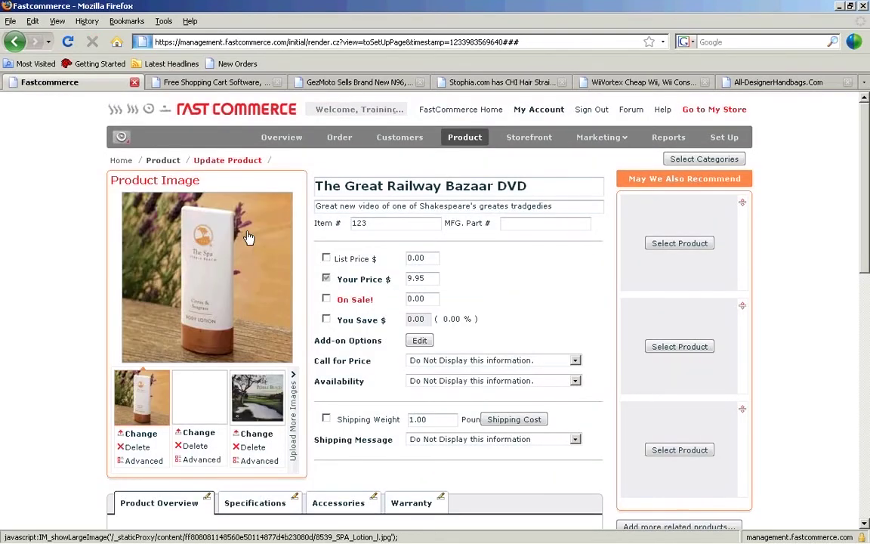
left_click_drag(538, 187, 320, 186)
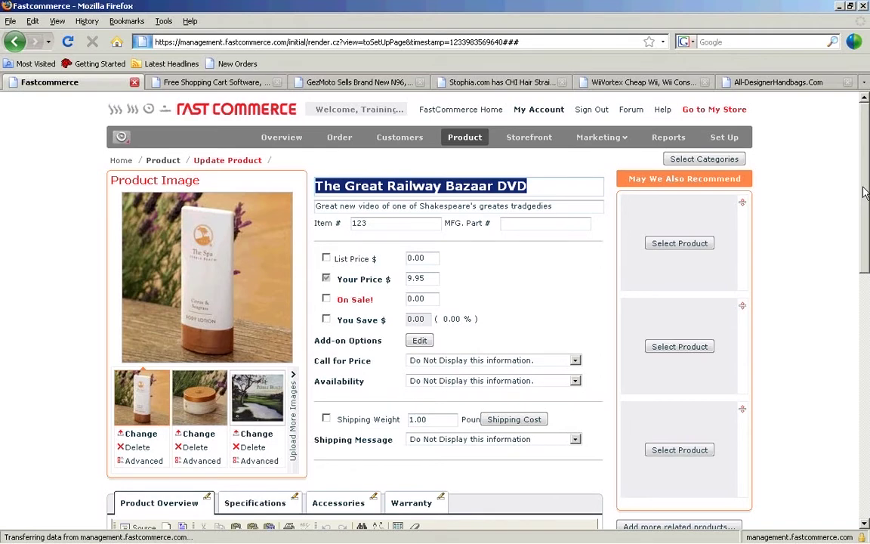
- Go to the live store and open The Great Railway Bazaar DVD's product page, item 123 at $9.95
left_click(708, 112)
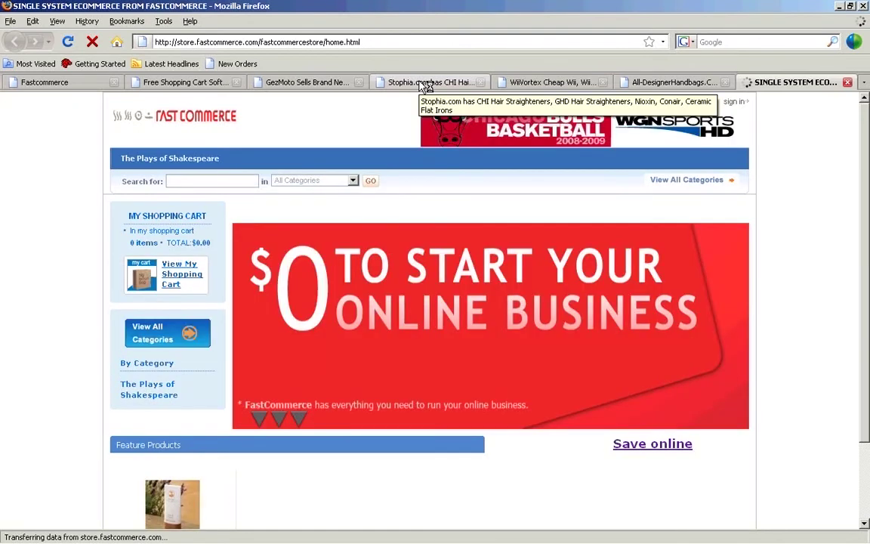
left_click(175, 500)
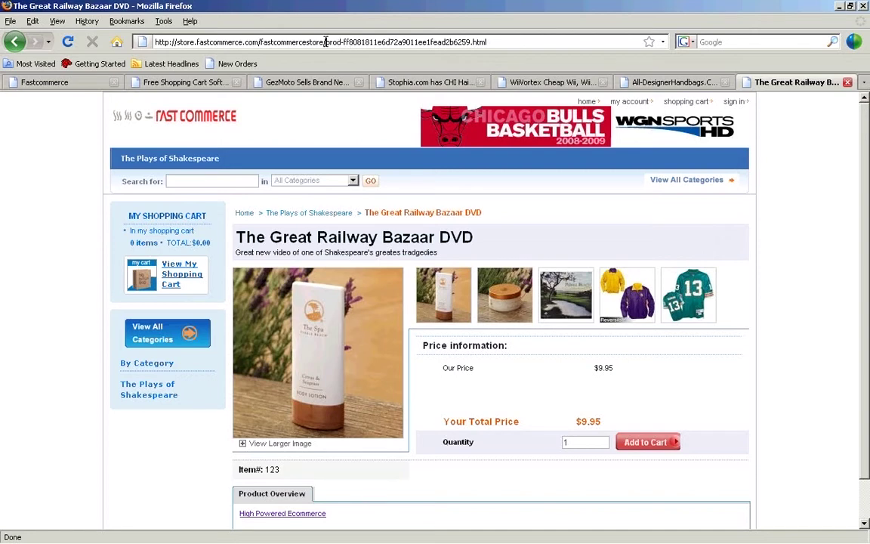
left_click_drag(326, 41, 473, 41)
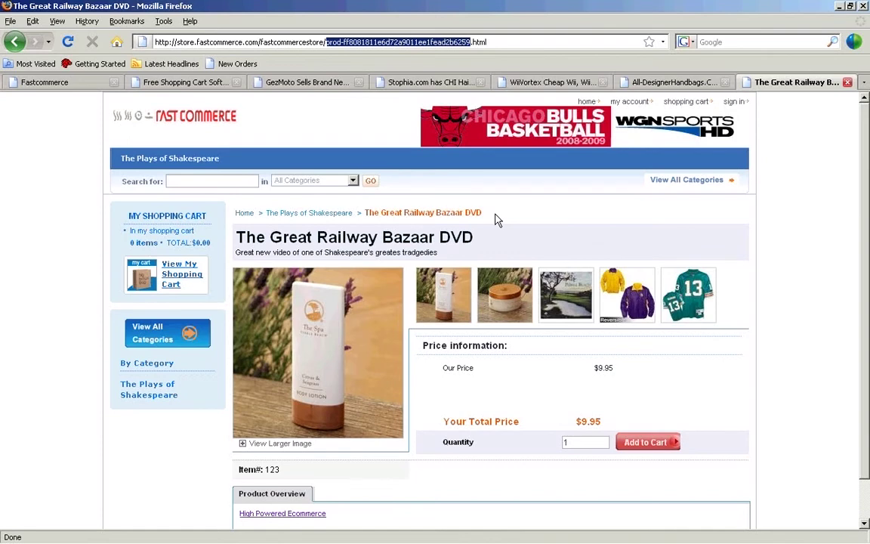
left_click_drag(496, 219, 367, 218)
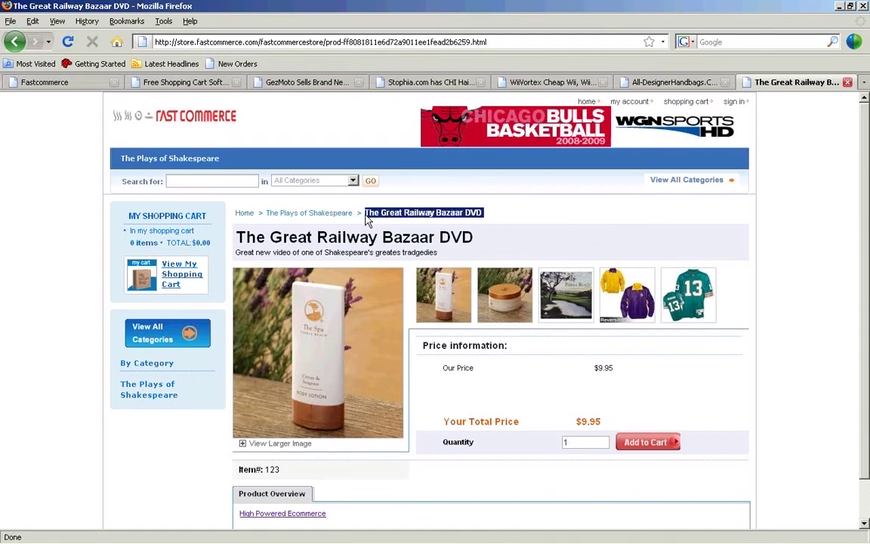
scroll(865, 237, "down", 1)
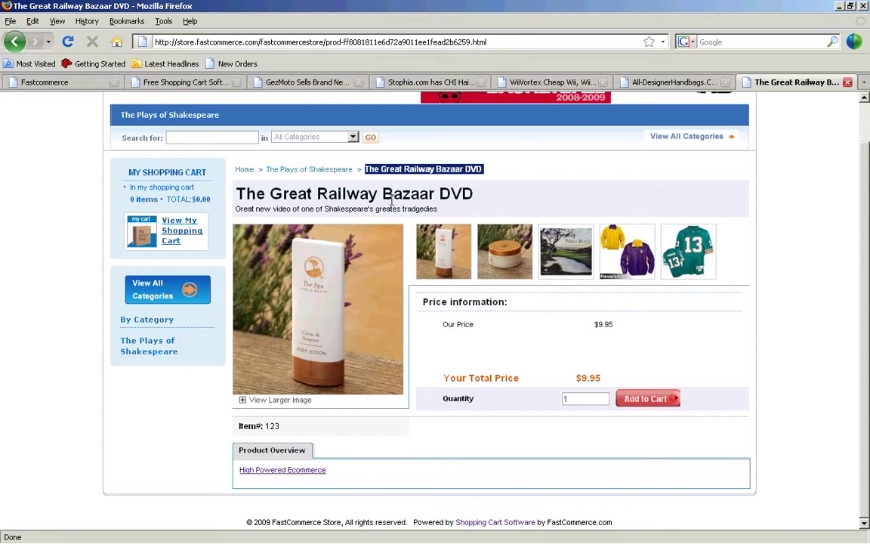
left_click_drag(476, 195, 214, 178)
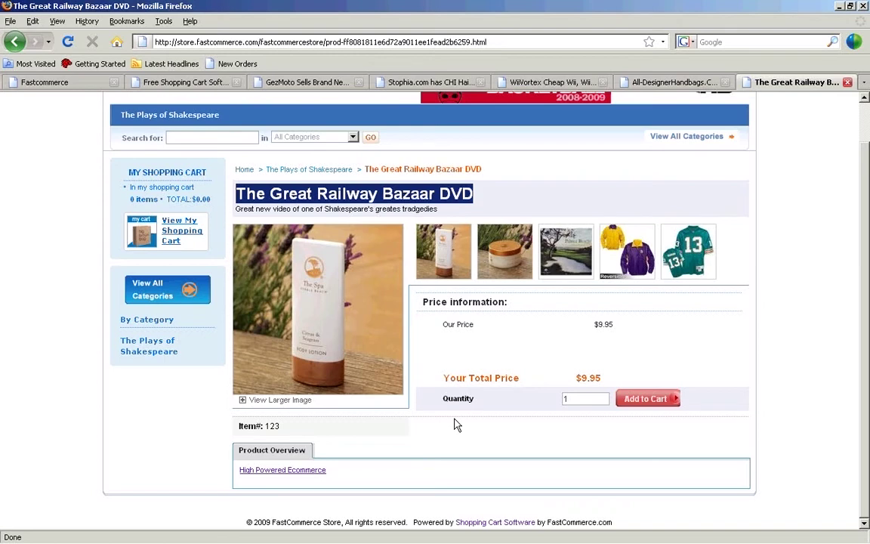
scroll(781, 261, "up", 1)
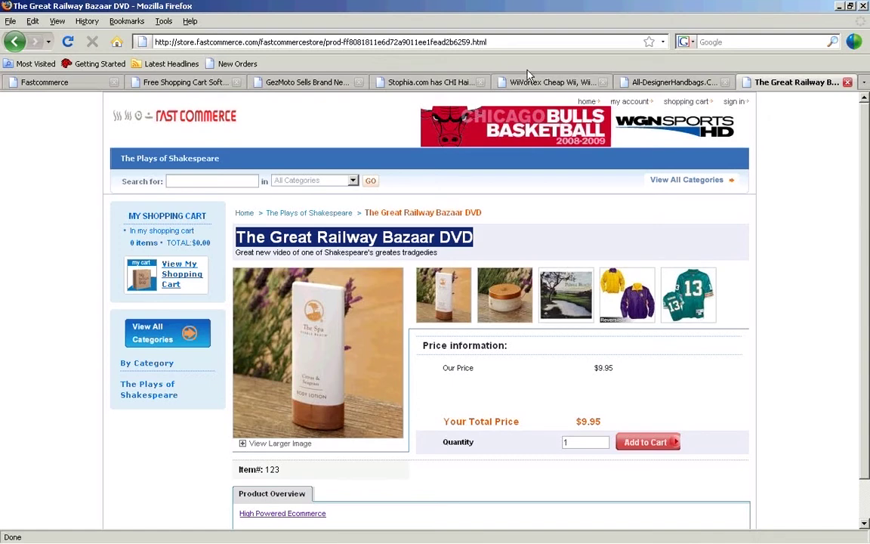
left_click_drag(493, 41, 464, 41)
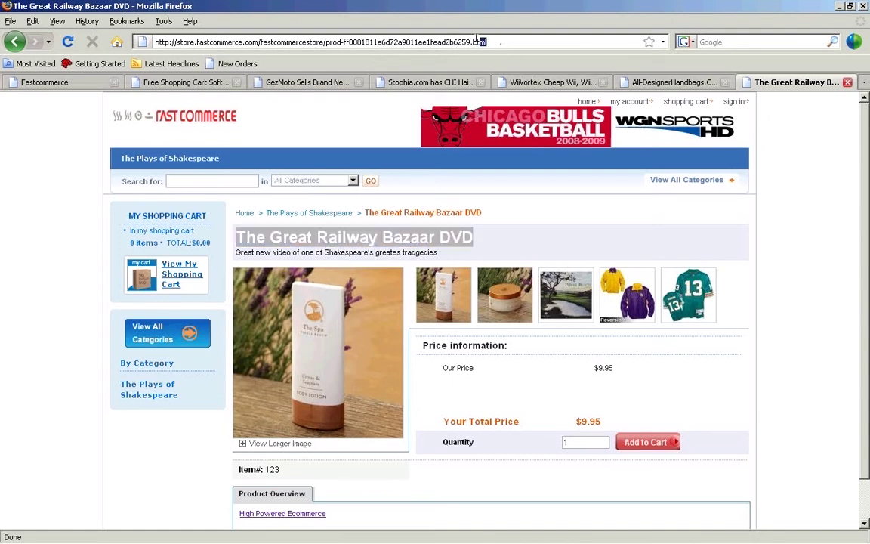
left_click(528, 42)
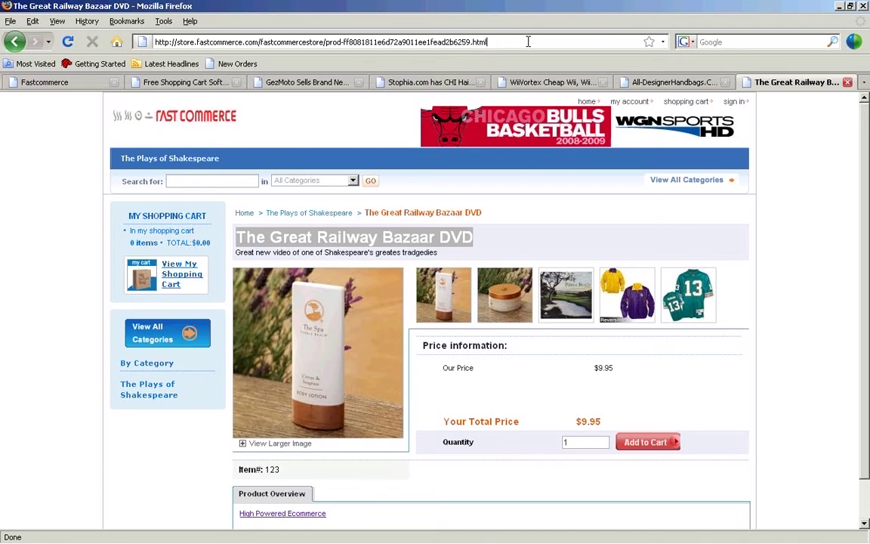